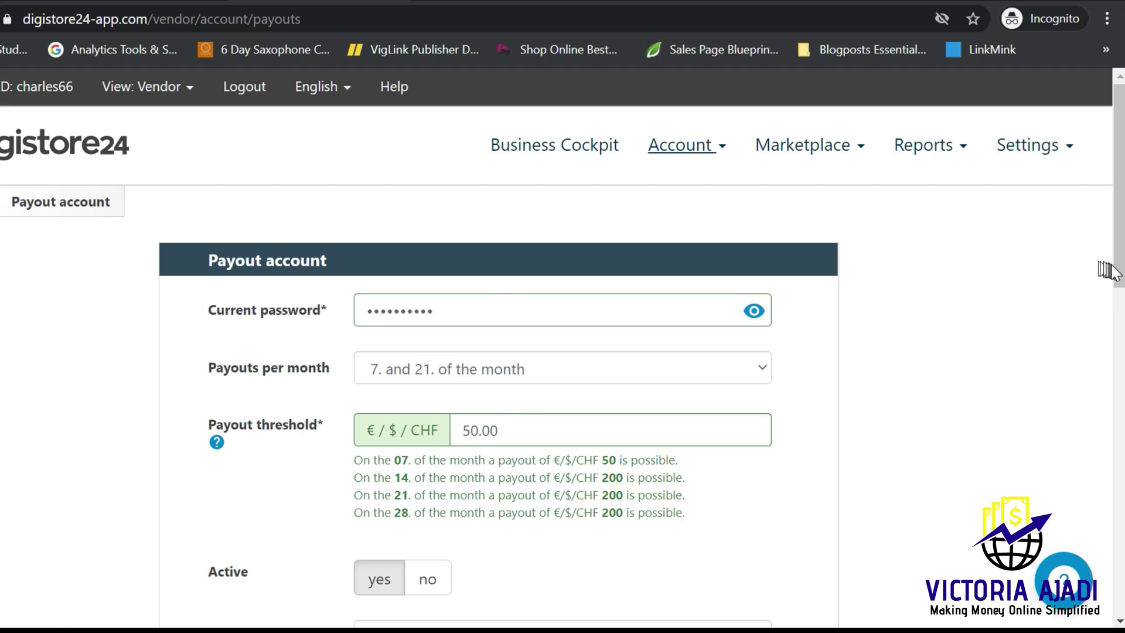
Step: Change the Digistore24 payout method to International bank transfer
{"action": "left_click_drag", "start_coordinate": [1119, 272], "coordinate": [1120, 505]}
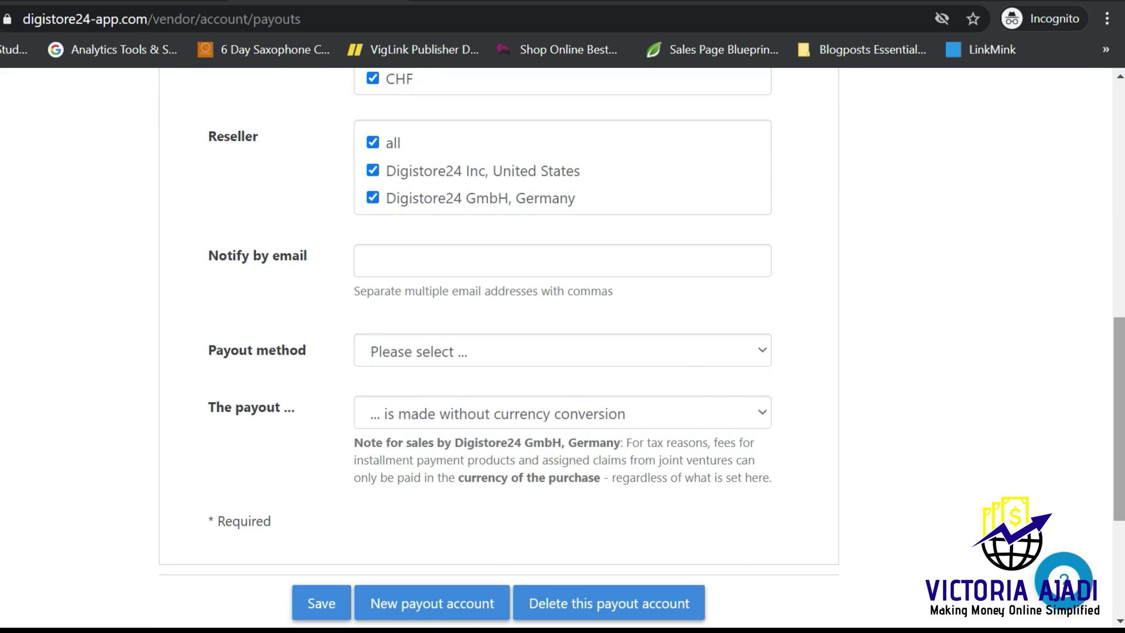
{"action": "left_click", "coordinate": [667, 357]}
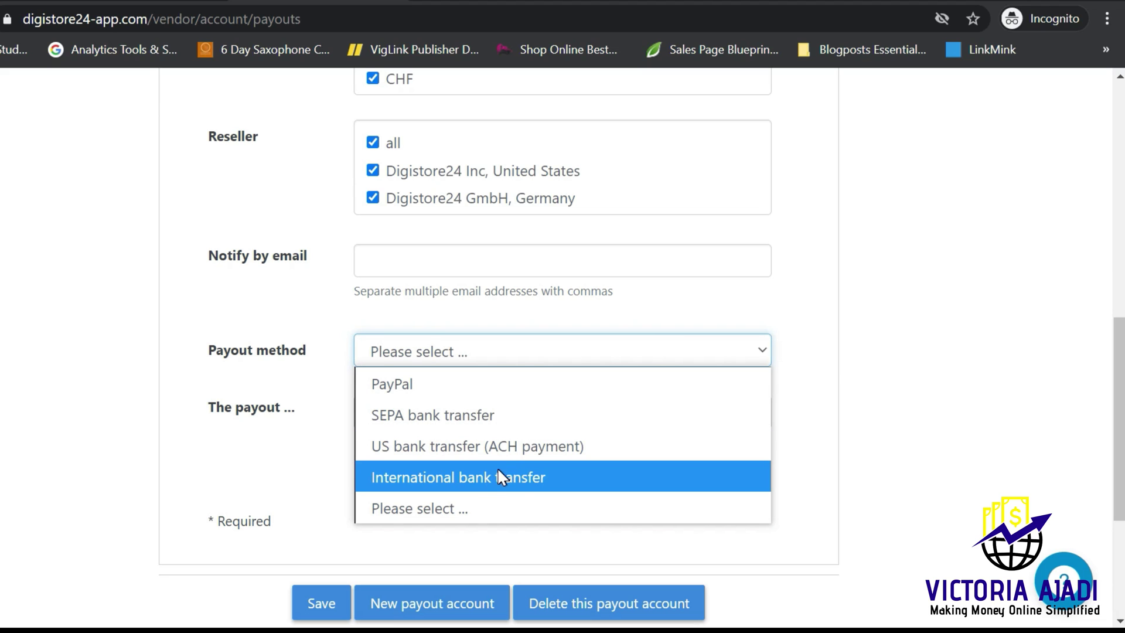
{"action": "left_click", "coordinate": [452, 477]}
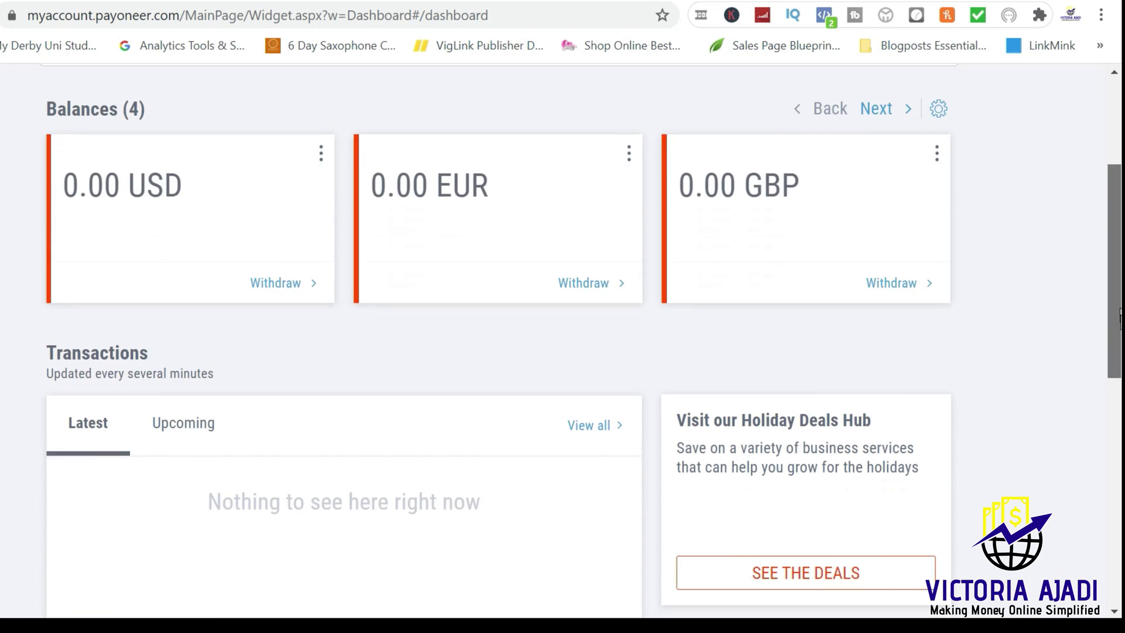
Step: Go to Payoneer's receiving accounts from the GBP balance options
{"action": "scroll", "coordinate": [562, 317], "scroll_direction": "down", "scroll_amount": 10}
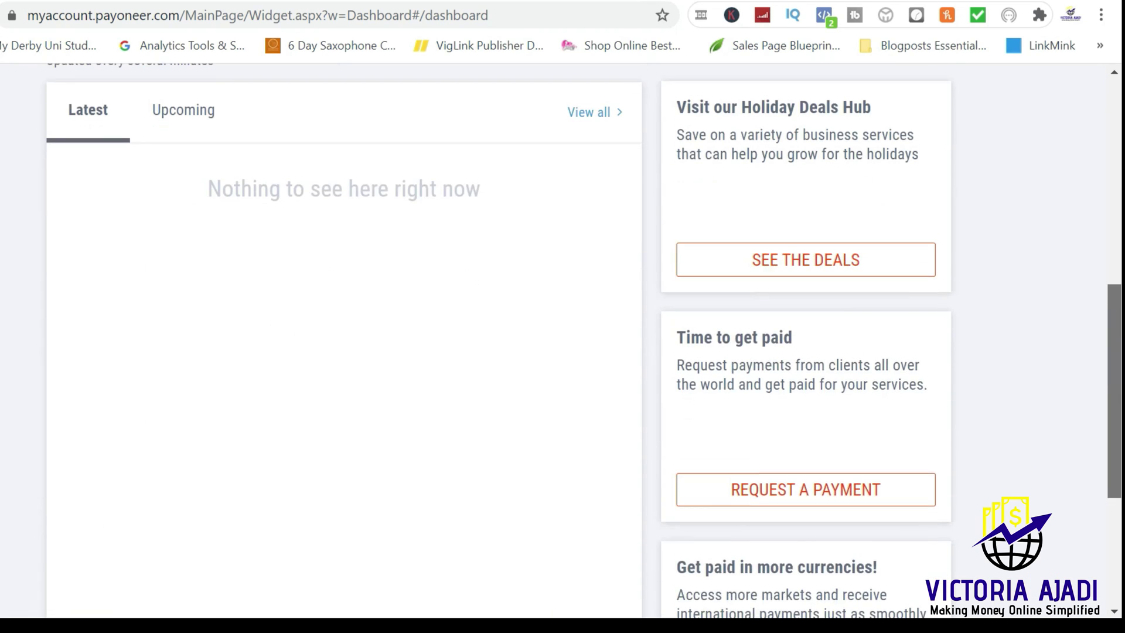
{"action": "scroll", "coordinate": [1095, 388], "scroll_direction": "up", "scroll_amount": 10}
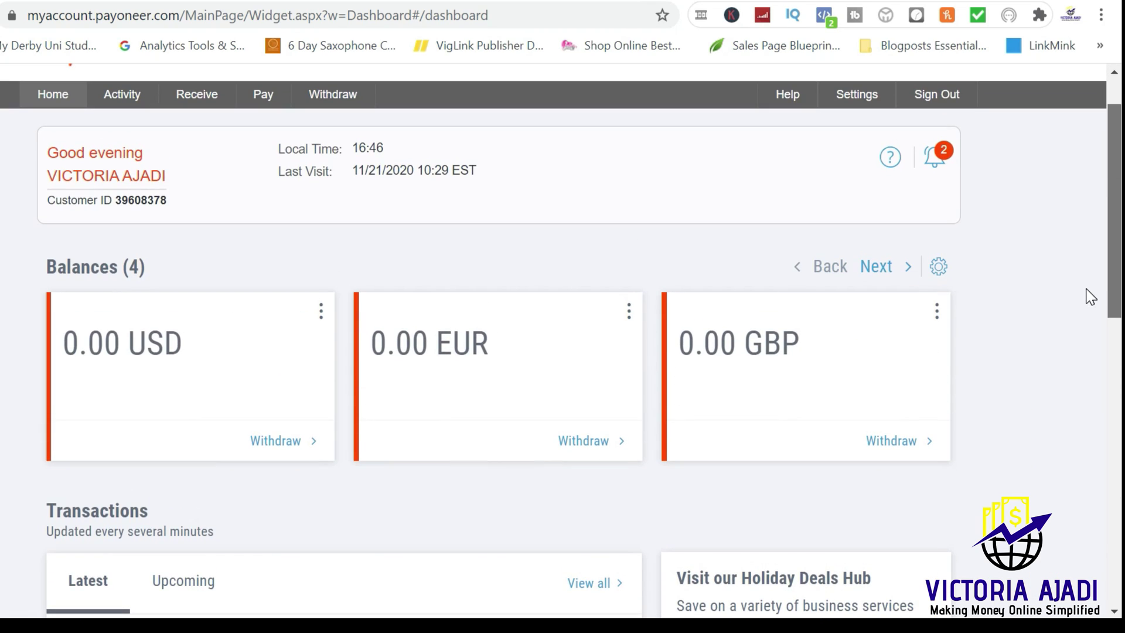
{"action": "left_click", "coordinate": [938, 311]}
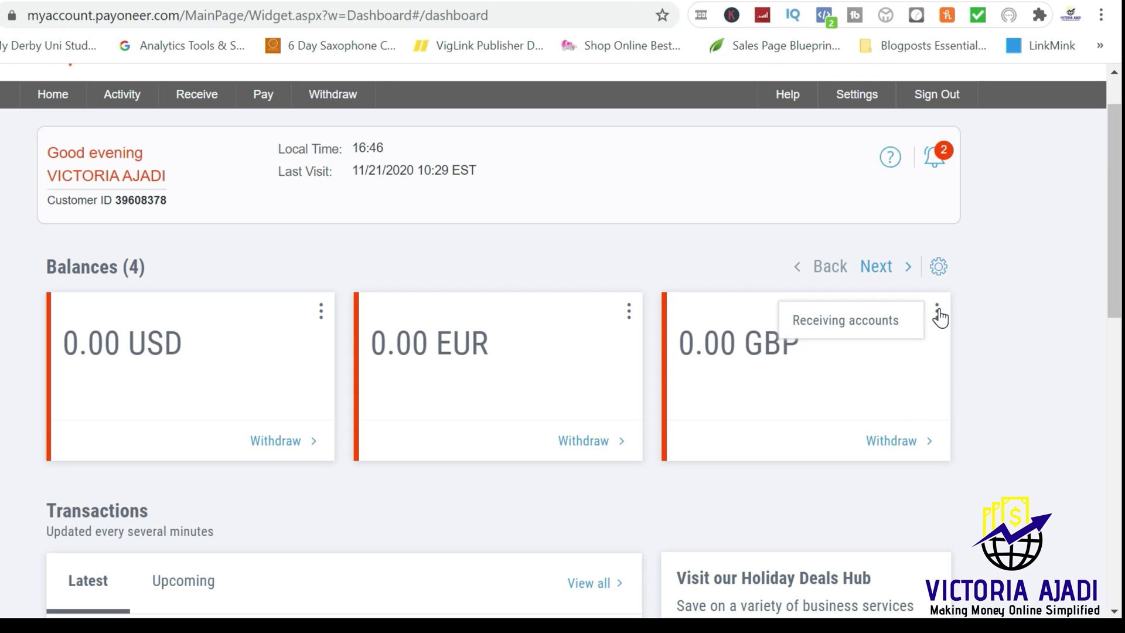
{"action": "left_click", "coordinate": [881, 328]}
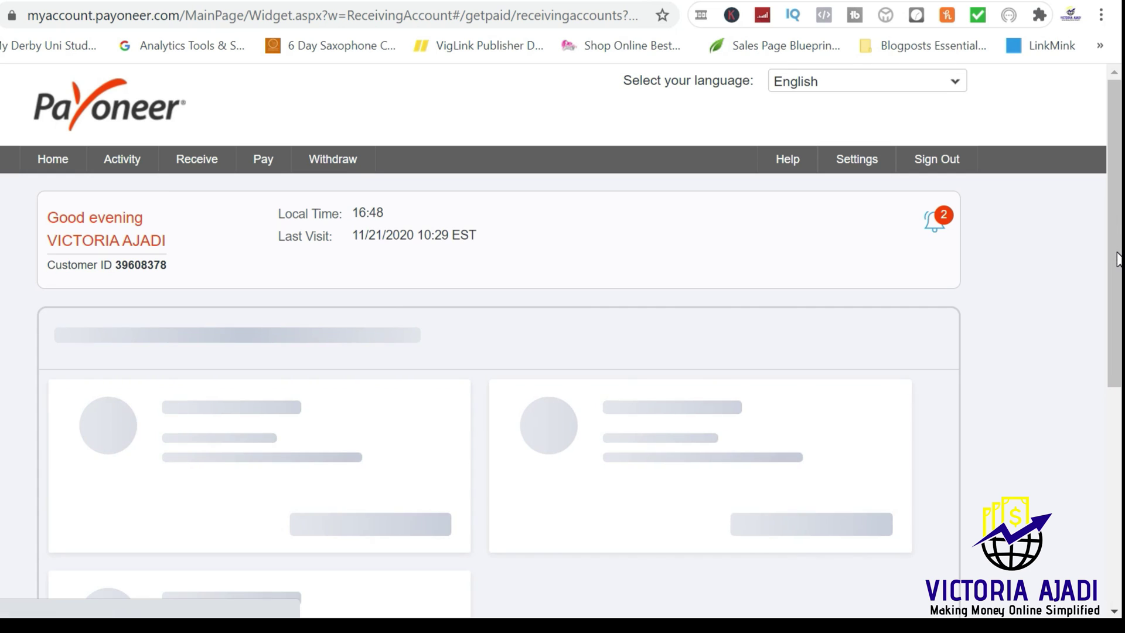
Step: Open the UK GBP account's Barclays bank details and copy the account number
{"action": "scroll", "coordinate": [1118, 263], "scroll_direction": "down", "scroll_amount": 3}
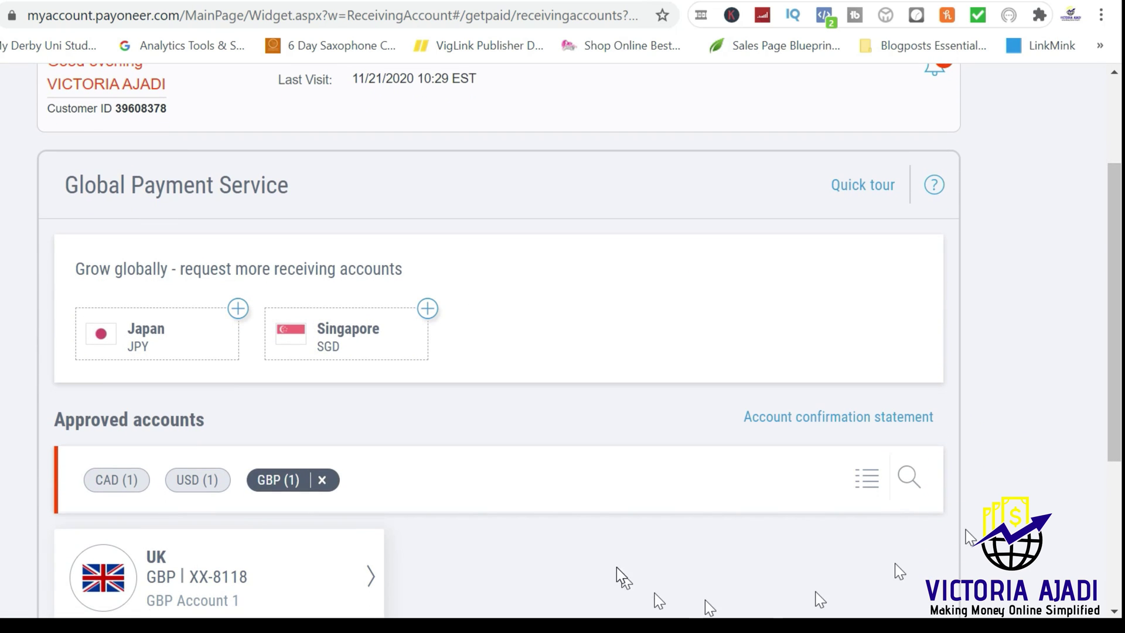
{"action": "left_click", "coordinate": [373, 579]}
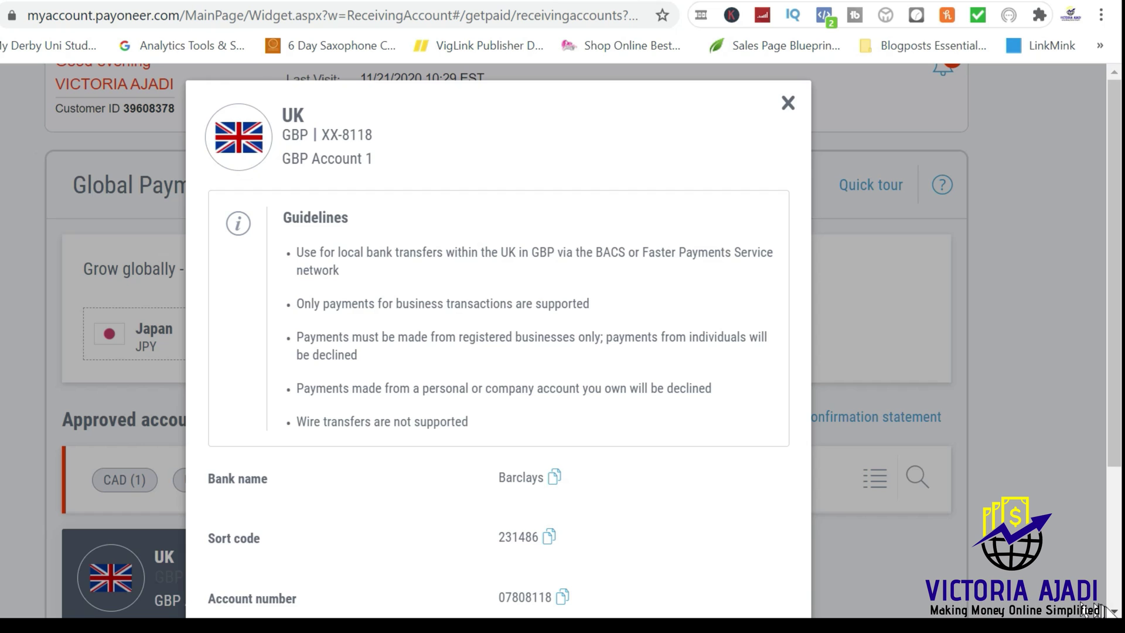
{"action": "scroll", "coordinate": [485, 434], "scroll_direction": "down", "scroll_amount": 3}
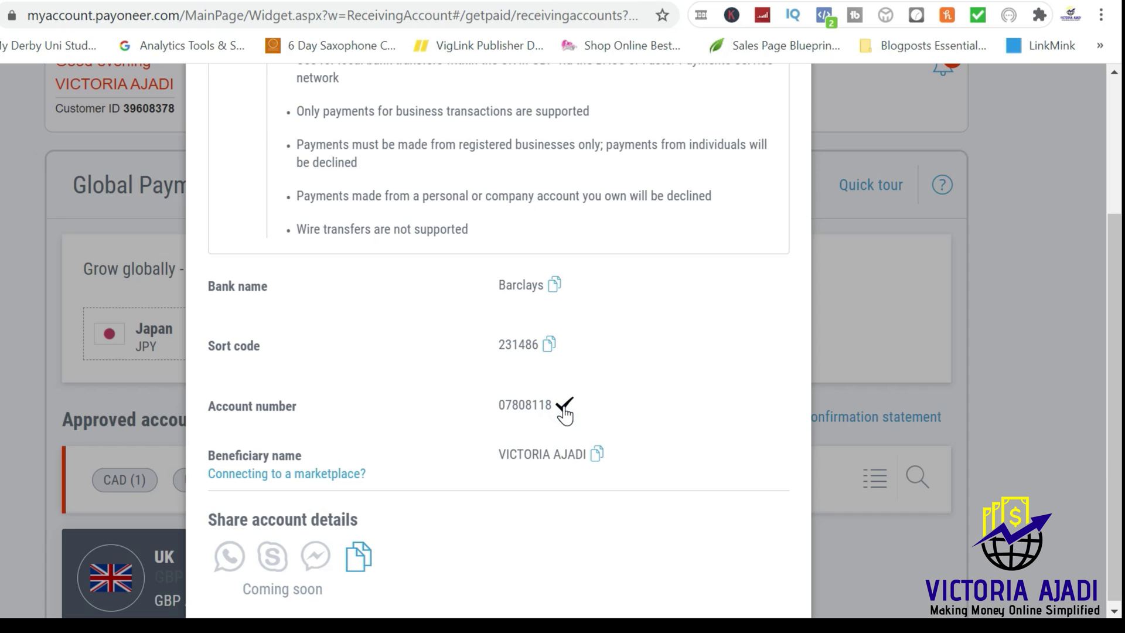
{"action": "key", "text": "alt+Tab"}
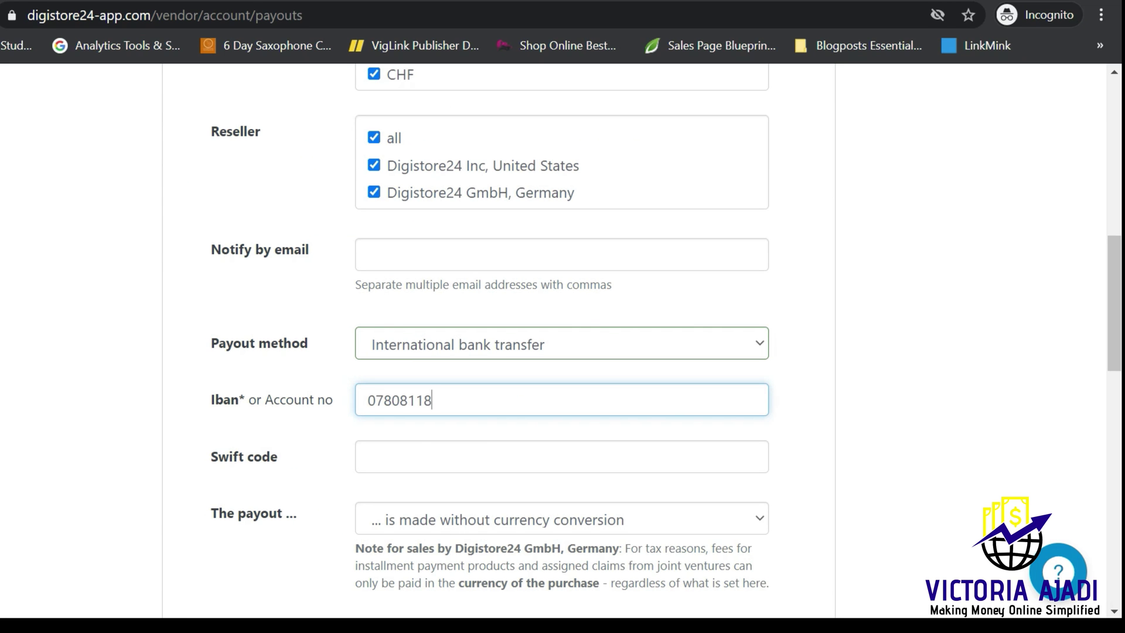
{"action": "left_click", "coordinate": [468, 456]}
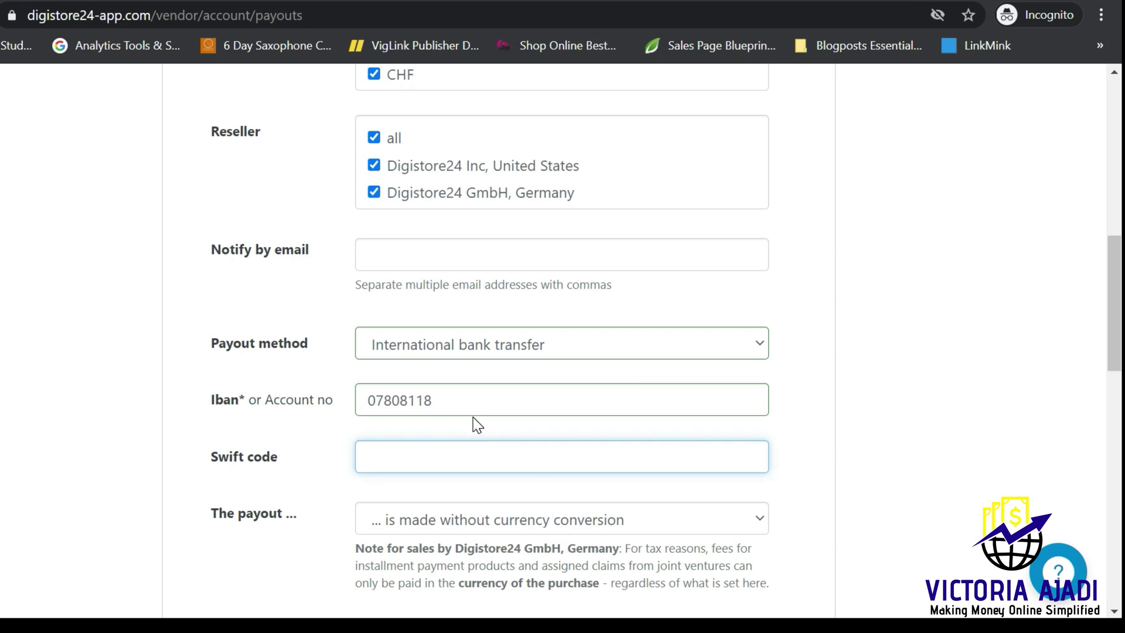
{"action": "scroll", "coordinate": [476, 423], "scroll_direction": "down", "scroll_amount": 4}
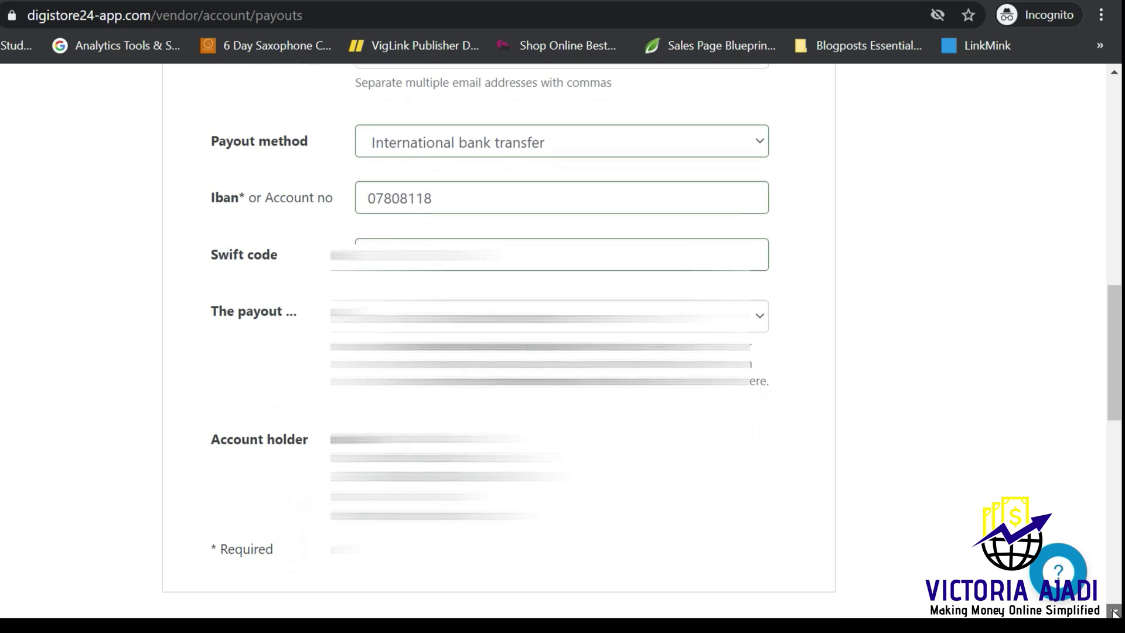
{"action": "scroll", "coordinate": [498, 340], "scroll_direction": "down", "scroll_amount": 5}
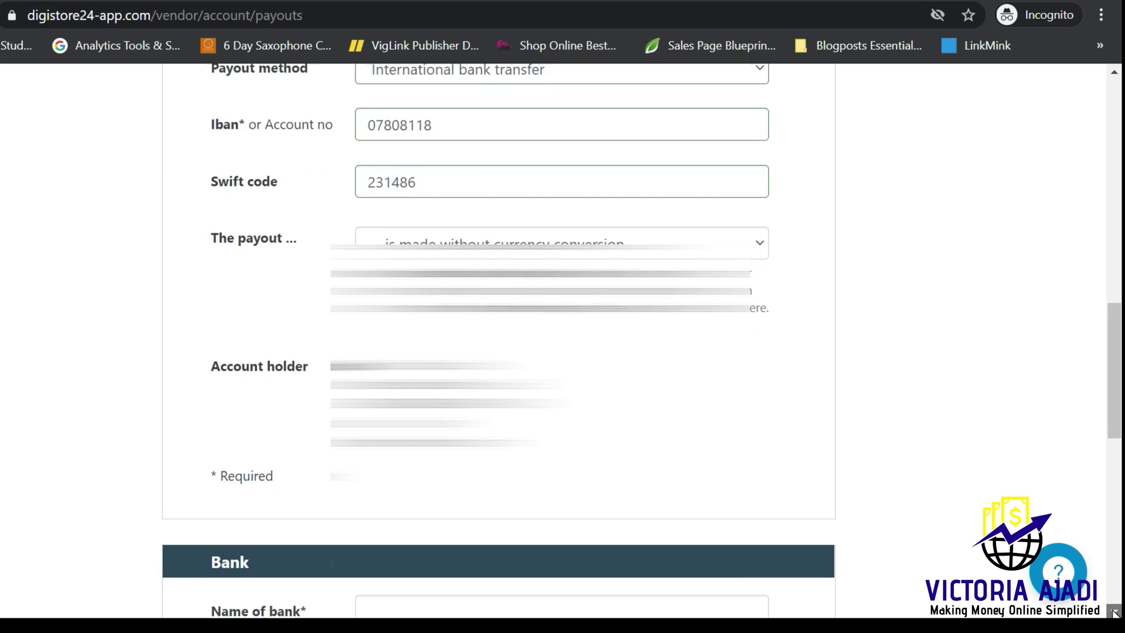
{"action": "scroll", "coordinate": [498, 340], "scroll_direction": "down", "scroll_amount": 2}
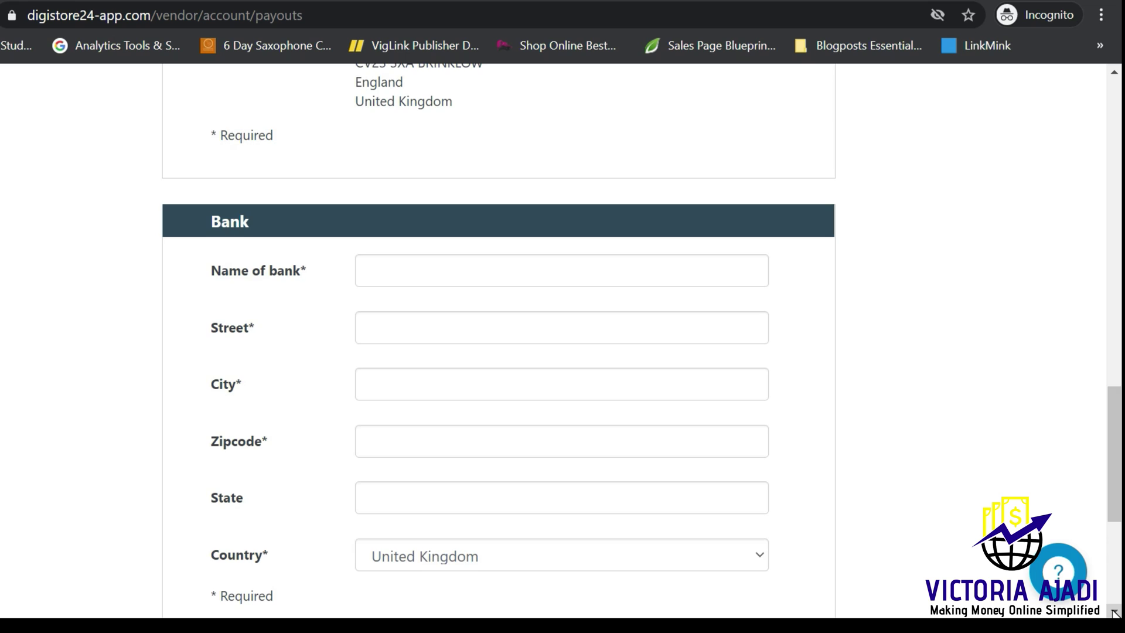
{"action": "scroll", "coordinate": [498, 340], "scroll_direction": "down", "scroll_amount": 1}
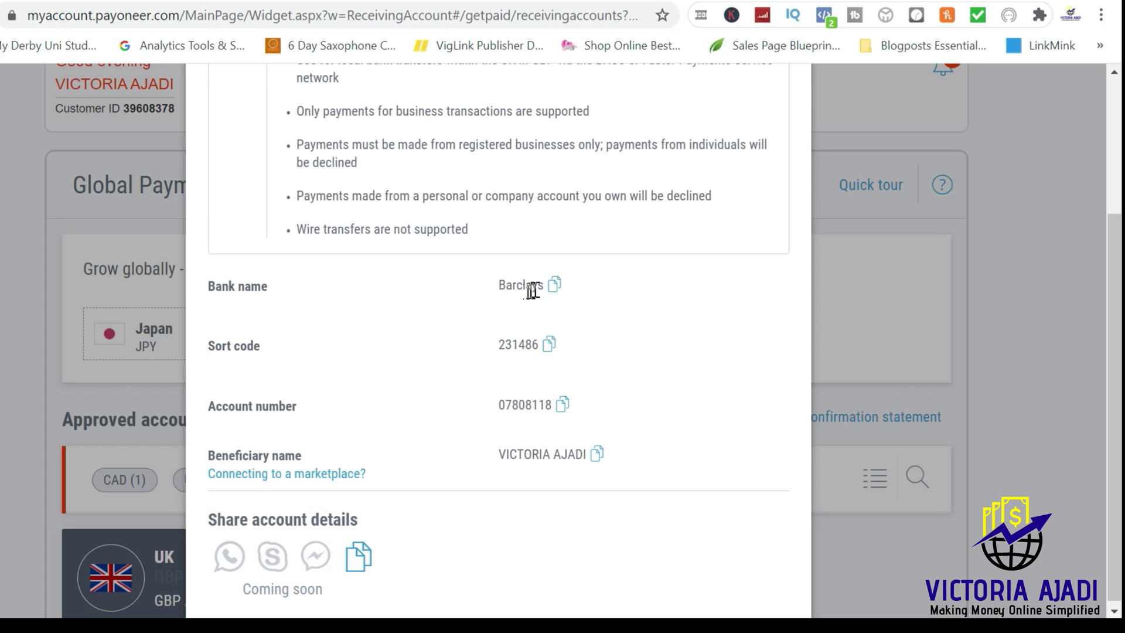
Step: Copy the bank name Barclays from Payoneer's UK account details
{"action": "left_click", "coordinate": [553, 289]}
Step: Enter Barclays as the name of the bank, then bring up the head office search
{"action": "left_click", "coordinate": [455, 188]}
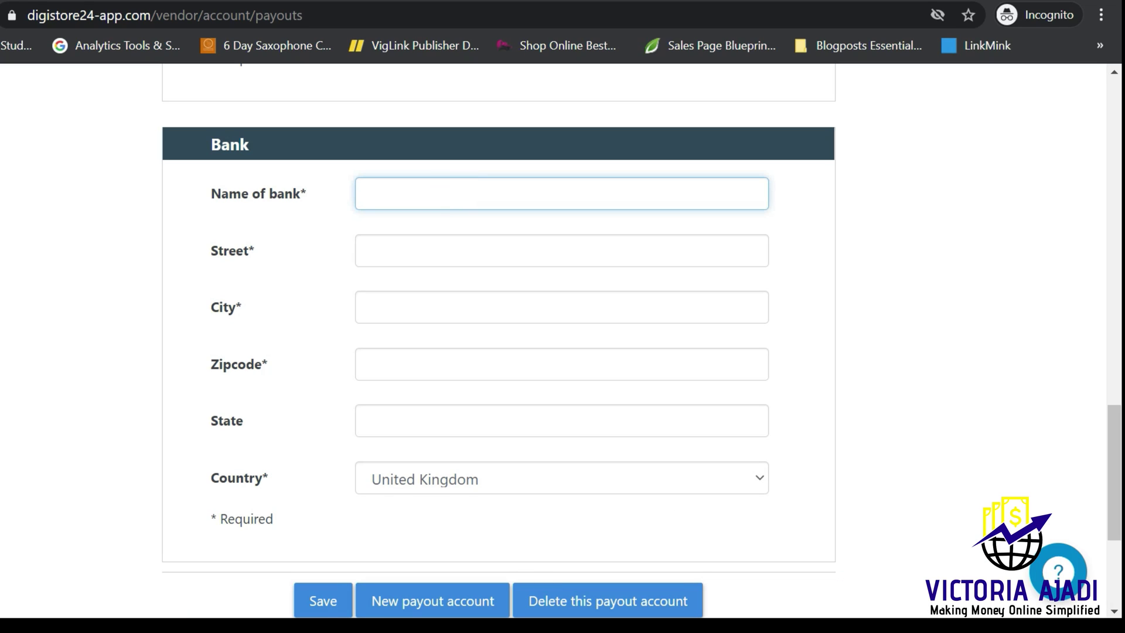
{"action": "key", "text": "ctrl+v"}
{"action": "left_click", "coordinate": [442, 249]}
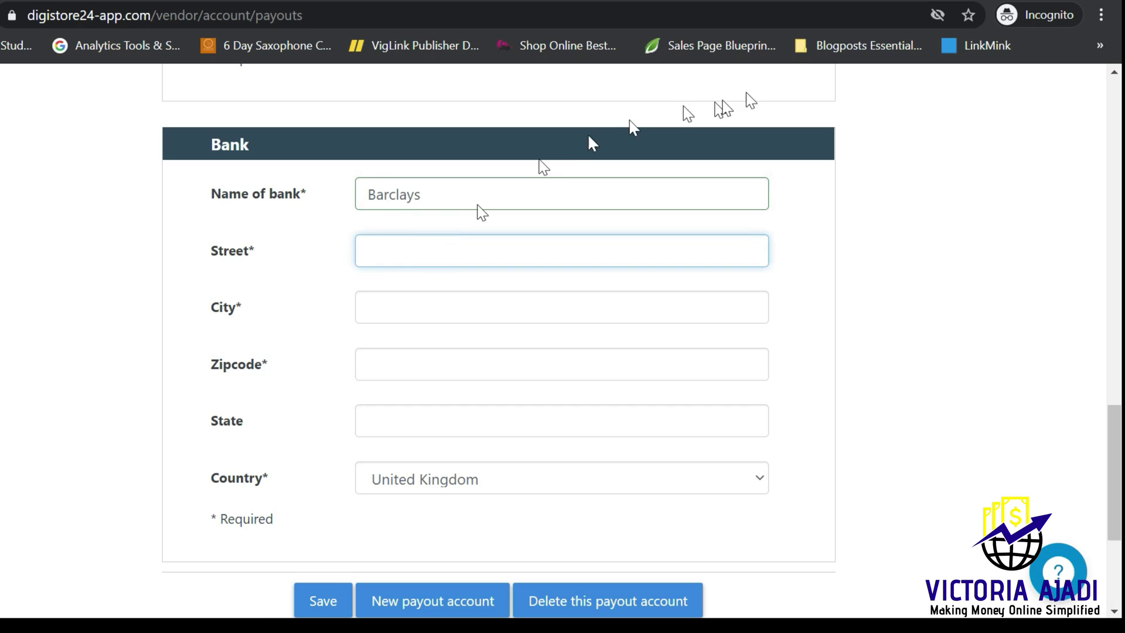
{"action": "key", "text": "ctrl+Tab"}
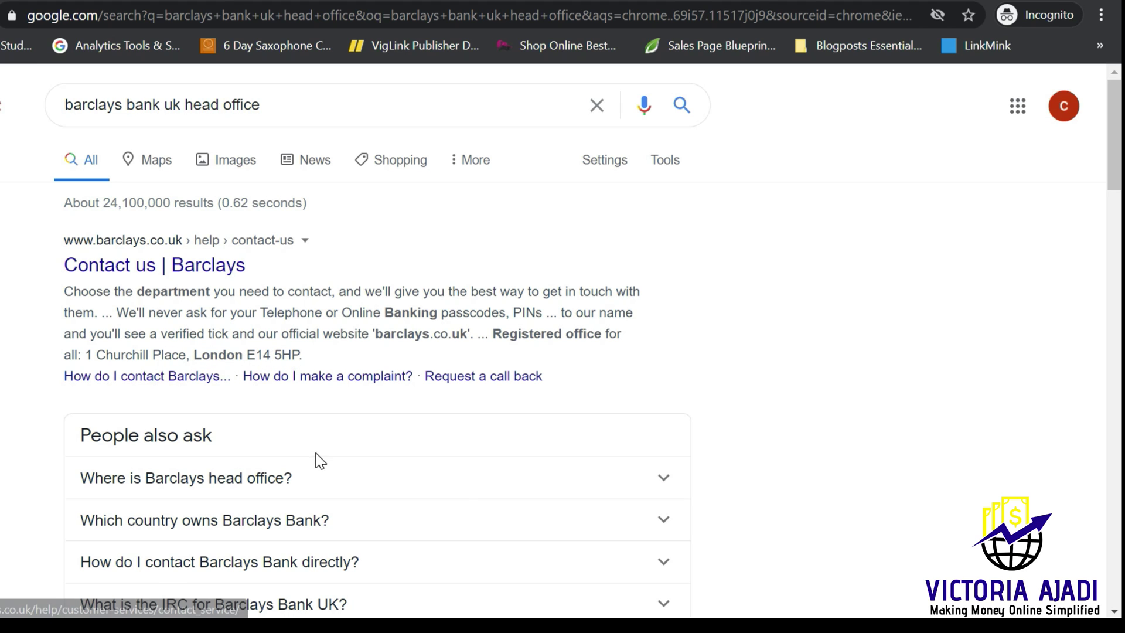
Step: Note Barclays' registered office, 1 Churchill Place, London E14 5HP, and return to the form
{"action": "key", "text": "ctrl+Tab"}
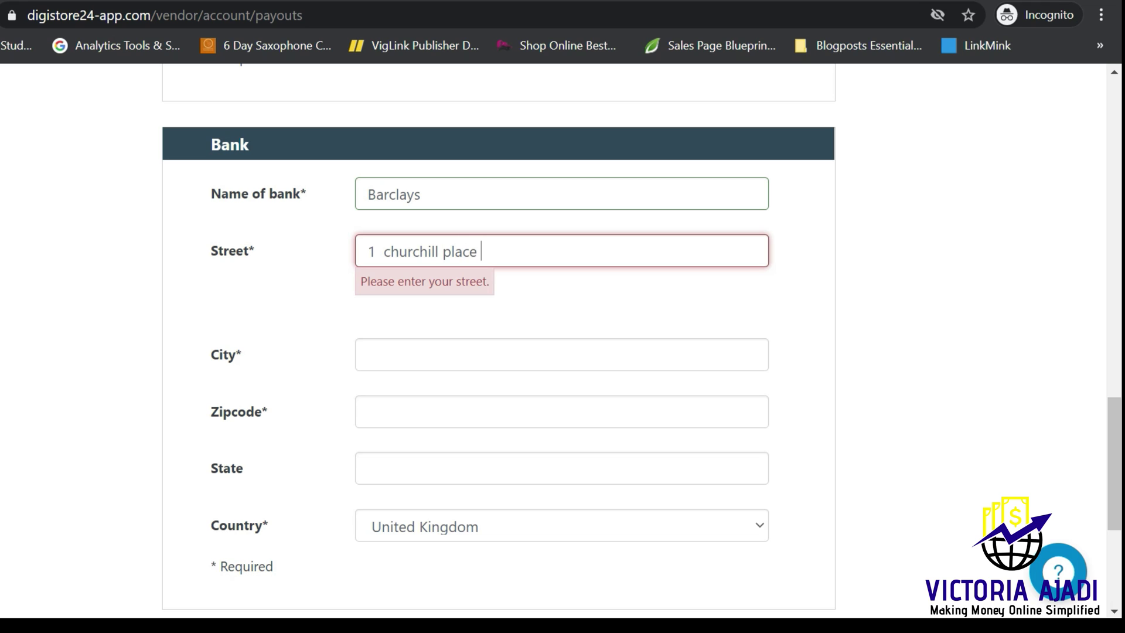
Step: Set the bank's city to London and zipcode to E14 5HP
{"action": "left_click", "coordinate": [394, 330]}
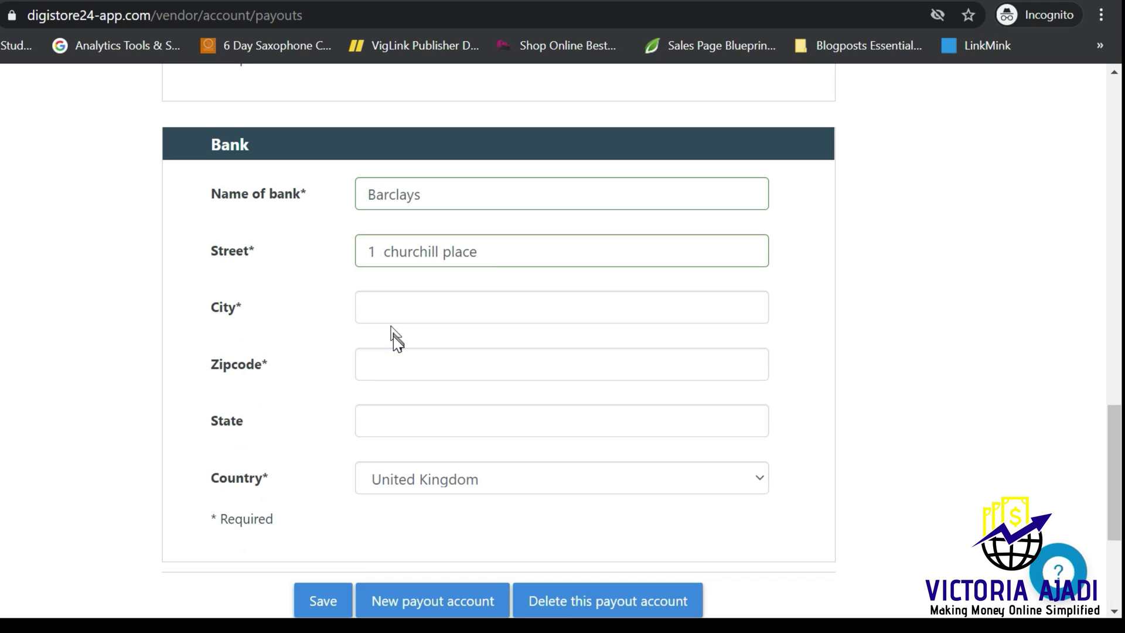
{"action": "left_click", "coordinate": [394, 315]}
{"action": "key", "text": "Caps_Lock"}
{"action": "type", "text": "L"}
{"action": "key", "text": "Caps_Lock"}
{"action": "type", "text": "ondon"}
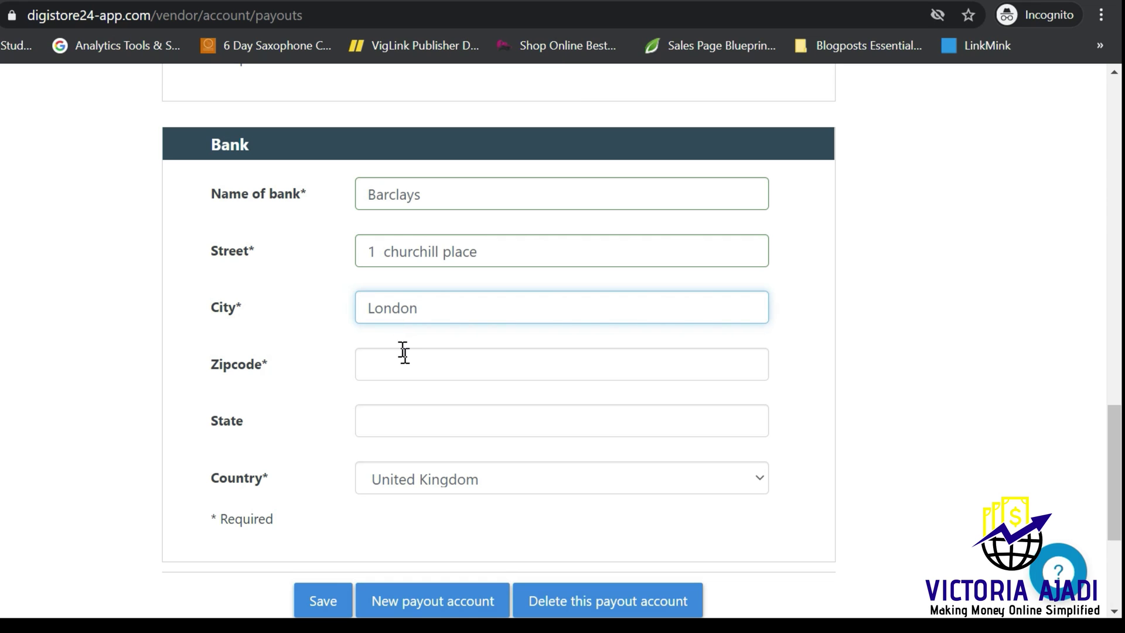
{"action": "left_click", "coordinate": [404, 352]}
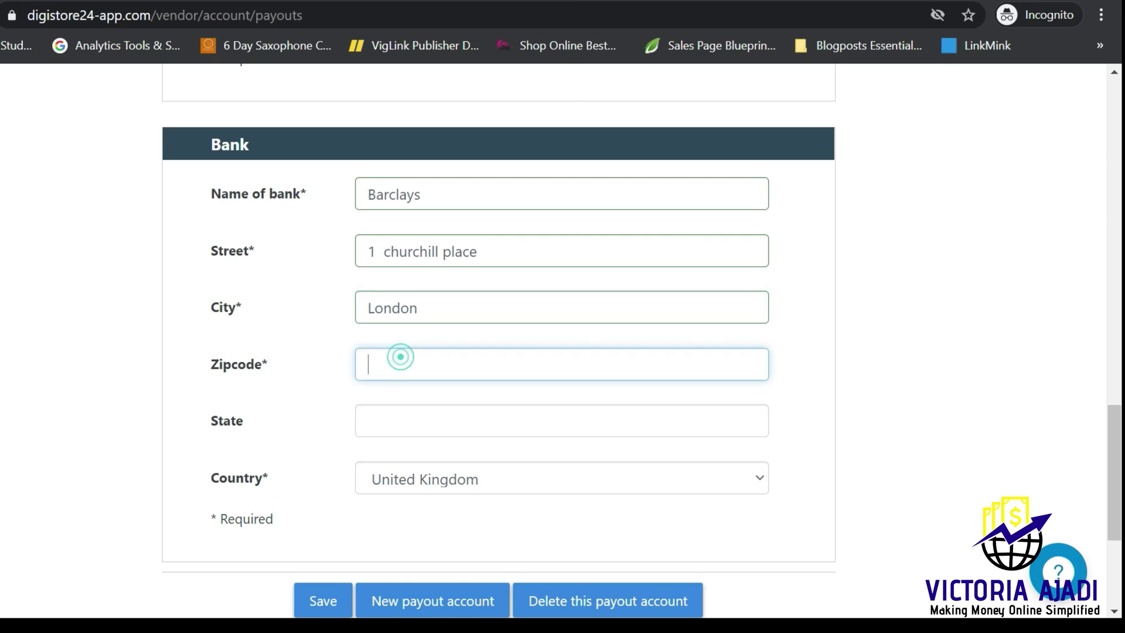
{"action": "key", "text": "Caps_Lock"}
{"action": "type", "text": "E14 5HP."}
{"action": "key", "text": "BackSpace"}
Step: Enter England as the state and save the payout account
{"action": "left_click", "coordinate": [432, 476]}
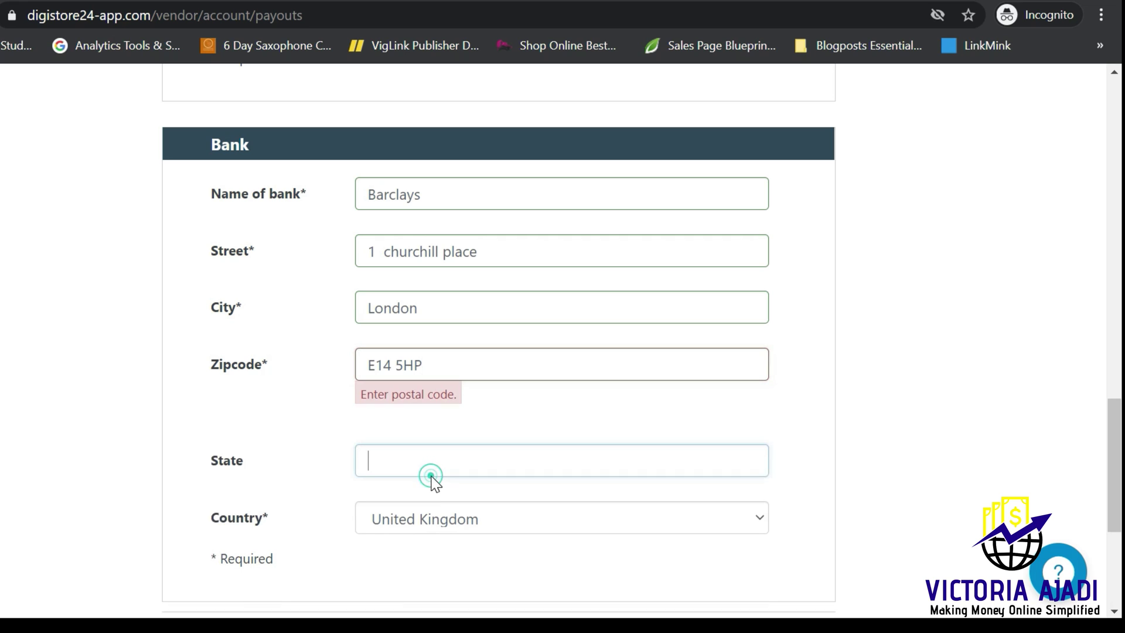
{"action": "key", "text": "Caps_Lock"}
{"action": "type", "text": "E"}
{"action": "key", "text": "Caps_Lock"}
{"action": "type", "text": "ngland"}
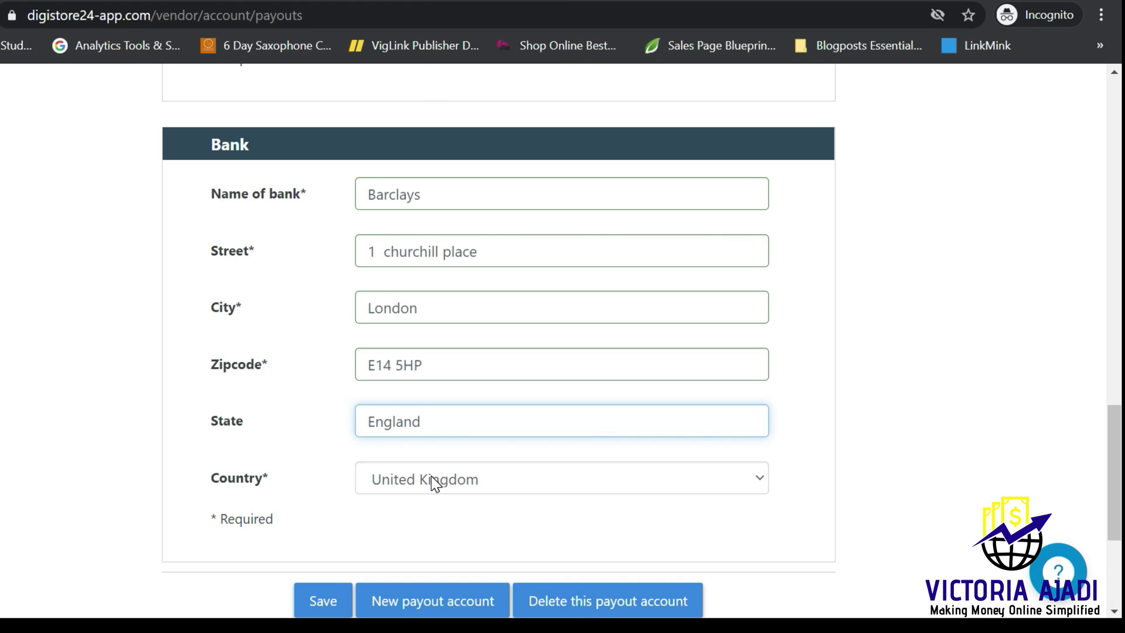
{"action": "left_click", "coordinate": [328, 606]}
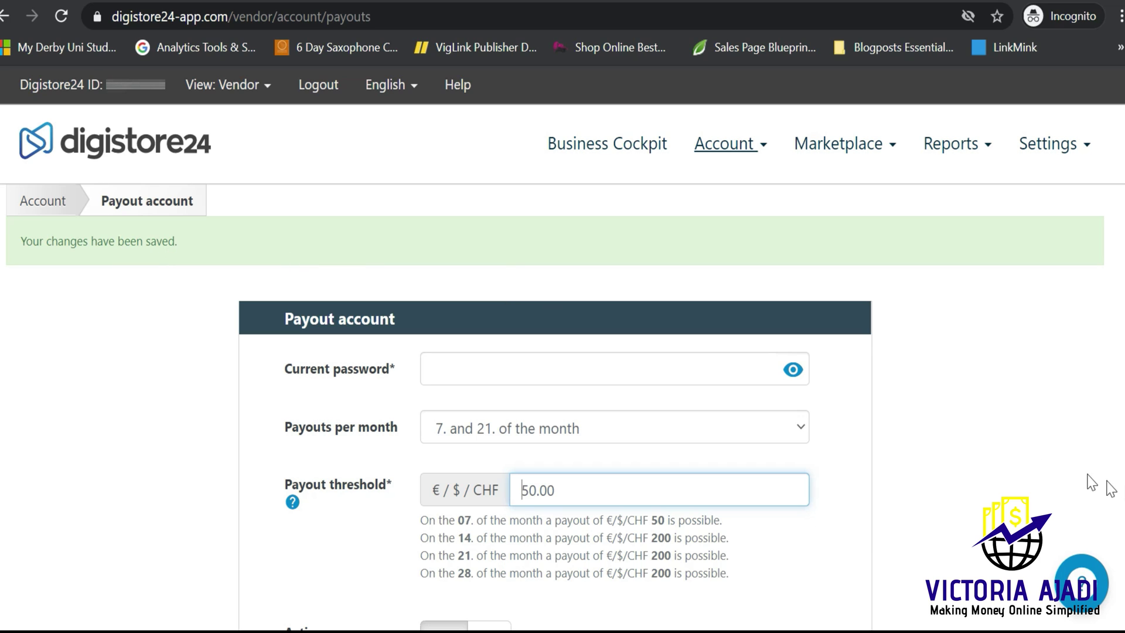
Step: Scroll through the saved payout form to check the International bank transfer settings
{"action": "scroll", "coordinate": [562, 352], "scroll_direction": "down", "scroll_amount": 8}
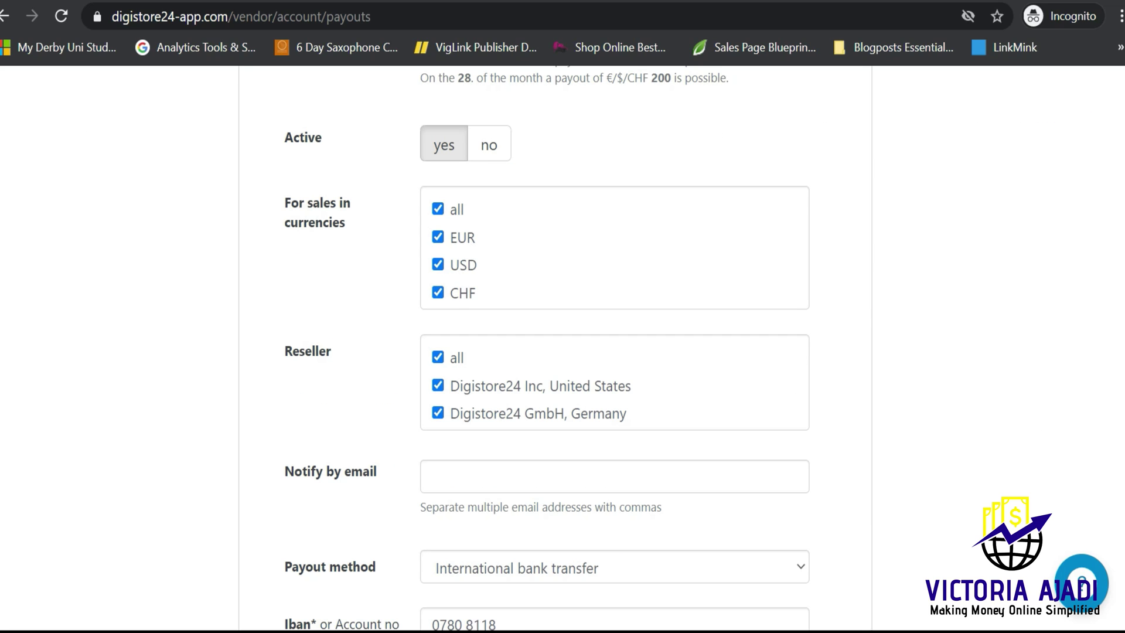
{"action": "scroll", "coordinate": [562, 352], "scroll_direction": "down", "scroll_amount": 15}
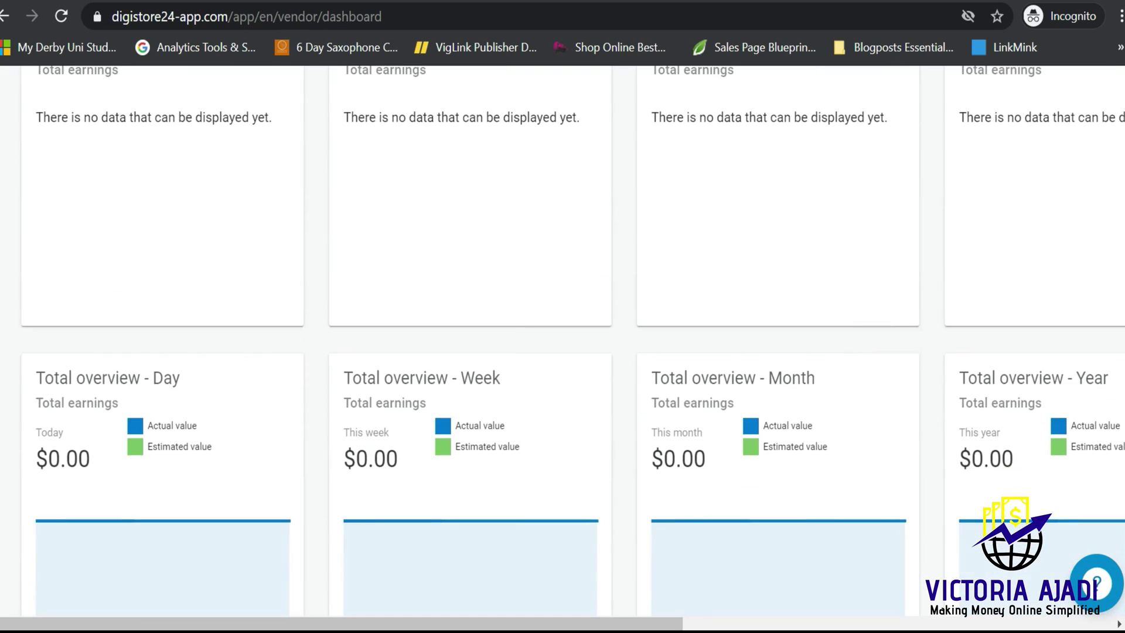
{"action": "scroll", "coordinate": [1104, 164], "scroll_direction": "up", "scroll_amount": 10}
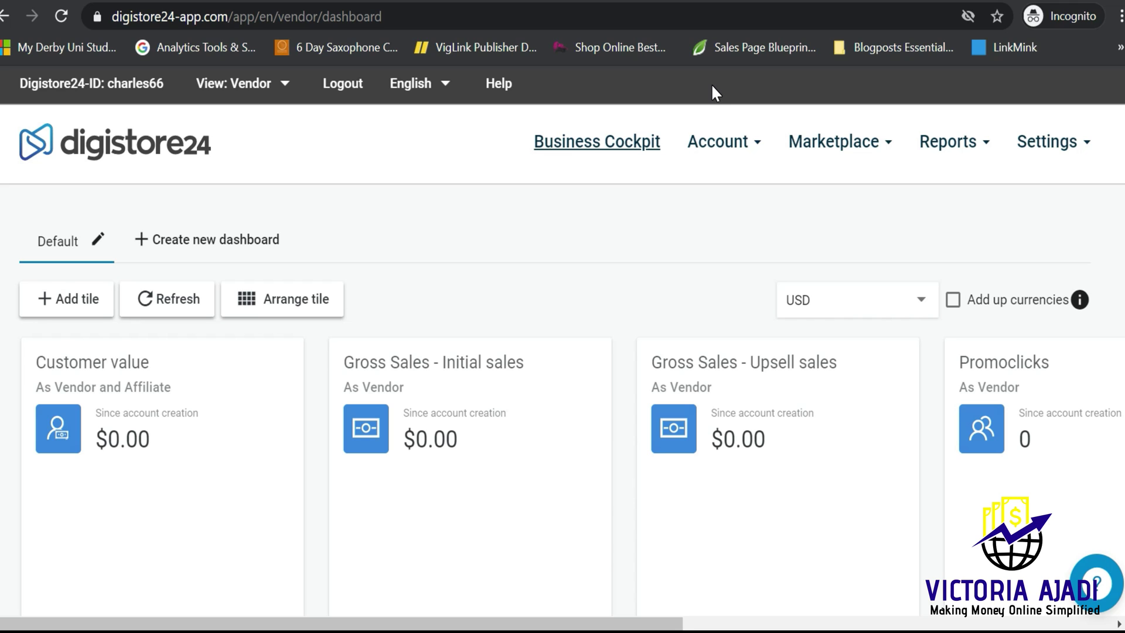
Step: Open the Digistore24 'Changes in your payout account' email in Gmail
{"action": "left_click", "coordinate": [797, 1]}
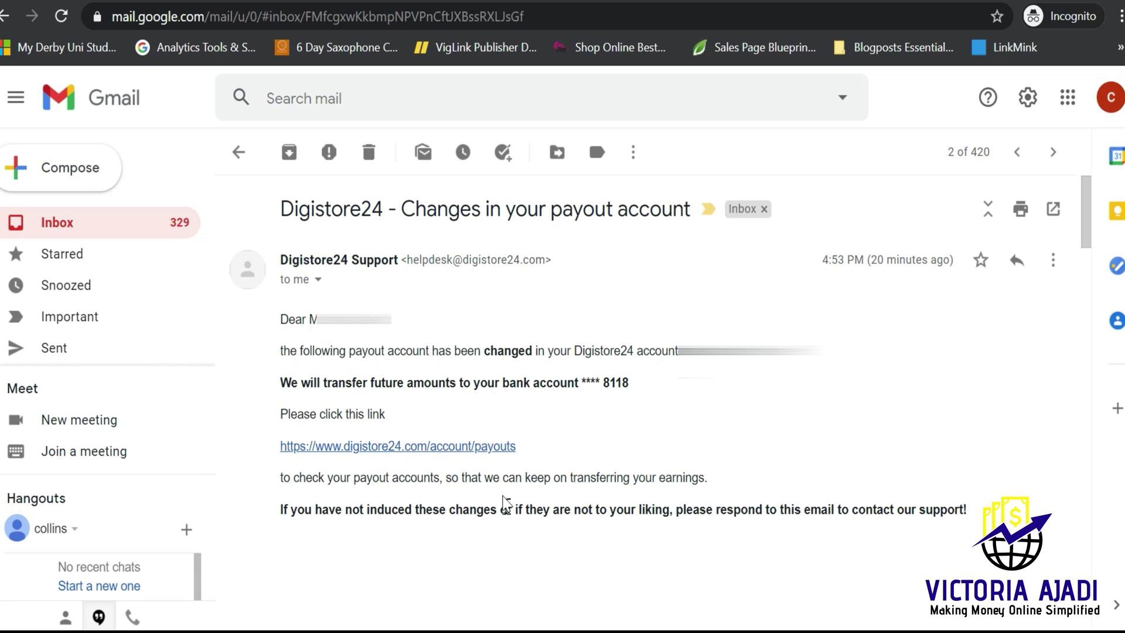